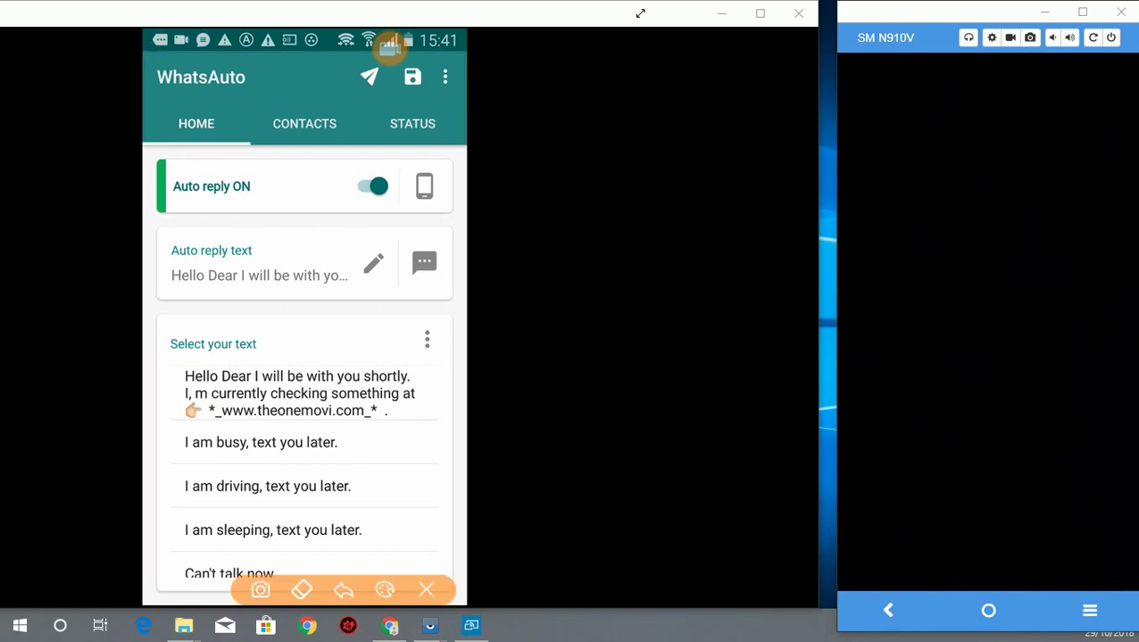
# Step: Keep WhatsAuto on HOME with Auto reply ON, replying 'Hello Dear I will be with you shortly.'
pyautogui.moveTo(375, 236)
pyautogui.mouseDown()
pyautogui.moveTo(353, 284)
pyautogui.moveTo(393, 240)
pyautogui.mouseUp()
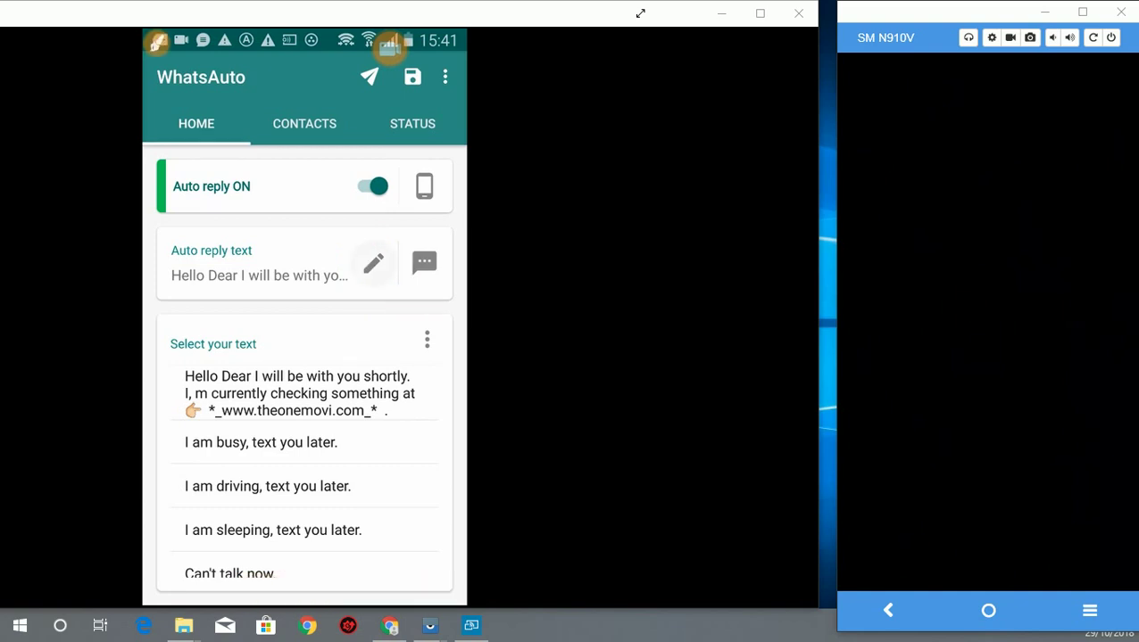
pyautogui.click(373, 262)
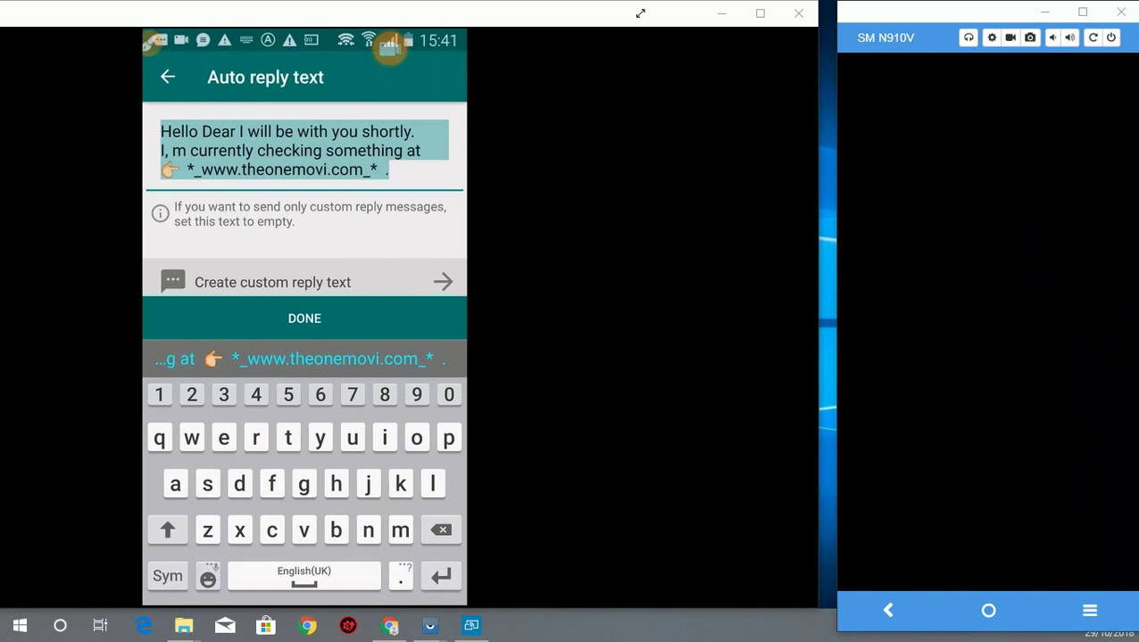
pyautogui.click(156, 41)
pyautogui.moveTo(165, 119)
pyautogui.mouseDown()
pyautogui.moveTo(373, 205)
pyautogui.moveTo(300, 103)
pyautogui.moveTo(149, 129)
pyautogui.mouseUp()
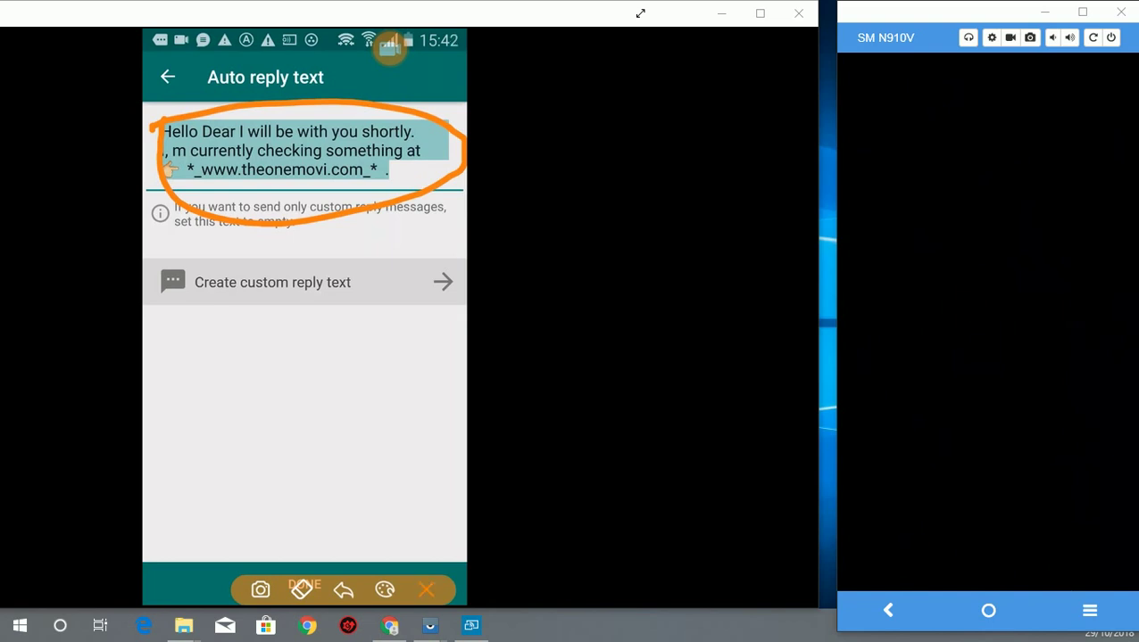
pyautogui.click(426, 590)
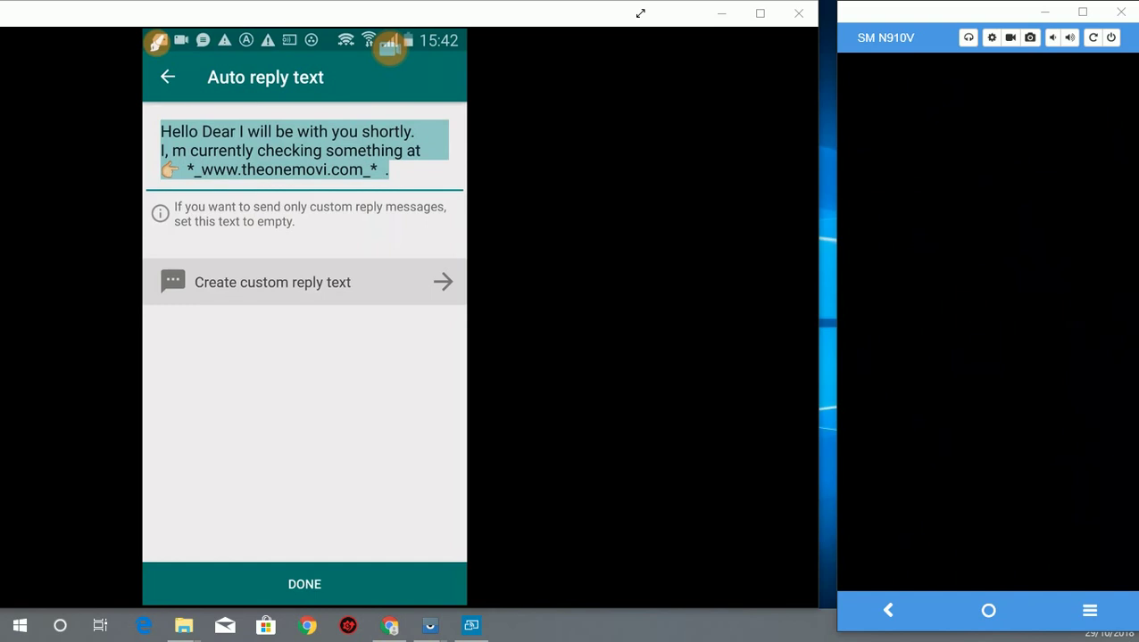
# Step: Save the auto reply text and review the enabled custom replies, including Hi and hello
pyautogui.click(304, 583)
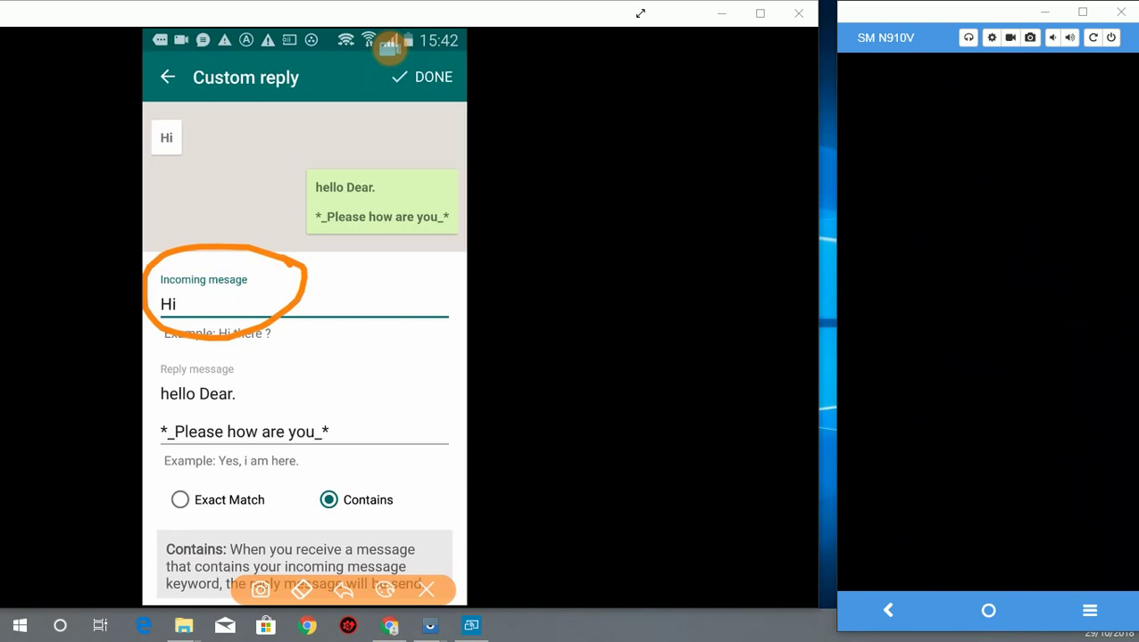
pyautogui.moveTo(319, 376)
pyautogui.mouseDown()
pyautogui.moveTo(184, 365)
pyautogui.moveTo(145, 425)
pyautogui.moveTo(355, 463)
pyautogui.moveTo(264, 371)
pyautogui.mouseUp()
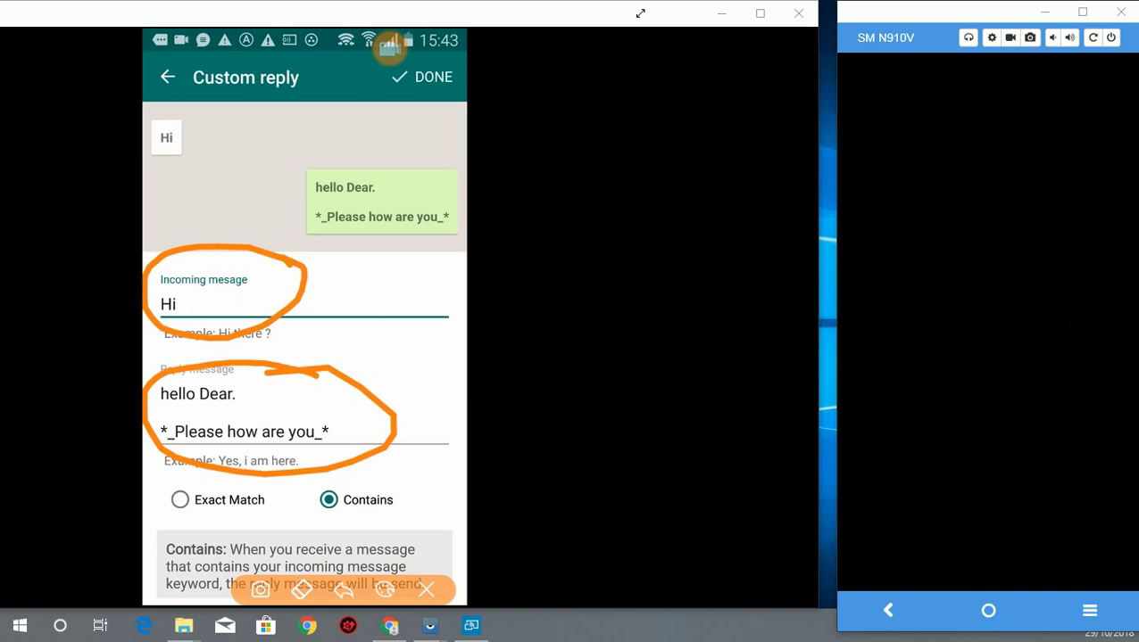
pyautogui.moveTo(403, 475)
pyautogui.mouseDown()
pyautogui.moveTo(325, 476)
pyautogui.moveTo(400, 532)
pyautogui.moveTo(353, 471)
pyautogui.mouseUp()
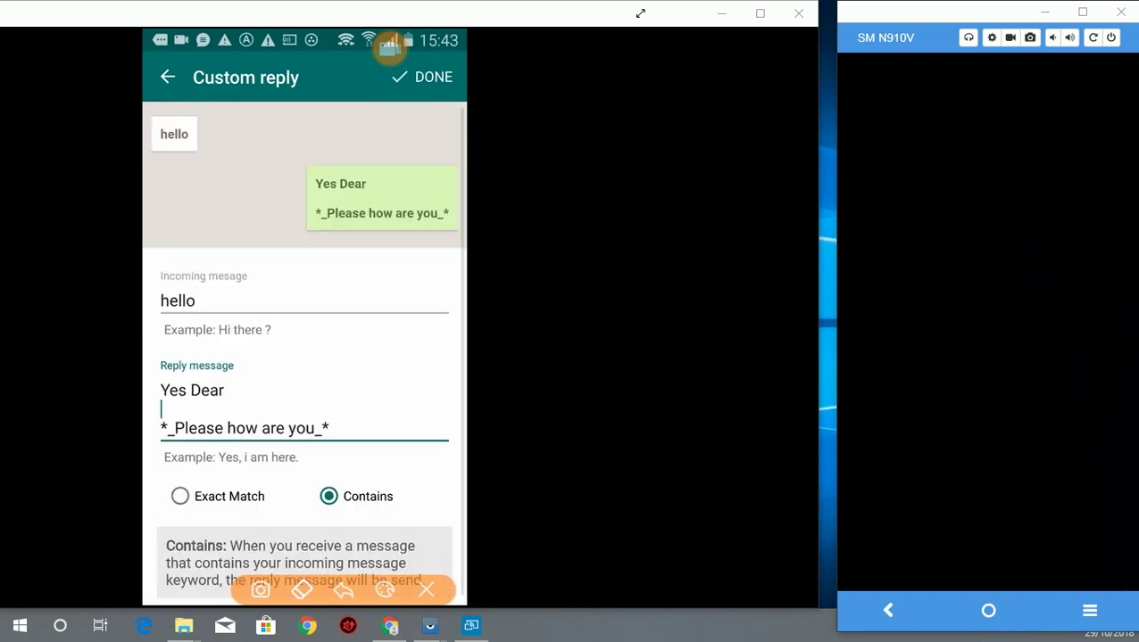
# Step: Open the 'hello' custom reply, answering 'Yes Dear *_Please how are you_*' with Contains matching
pyautogui.moveTo(233, 380)
pyautogui.mouseDown()
pyautogui.moveTo(159, 393)
pyautogui.moveTo(379, 447)
pyautogui.moveTo(205, 365)
pyautogui.mouseUp()
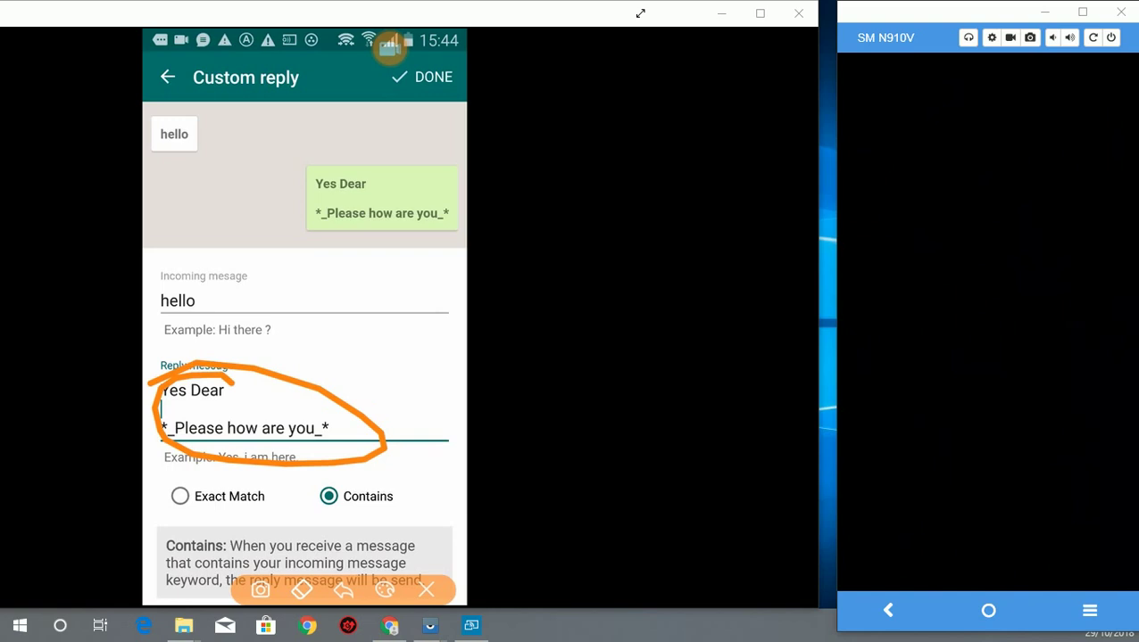
pyautogui.press('Escape')
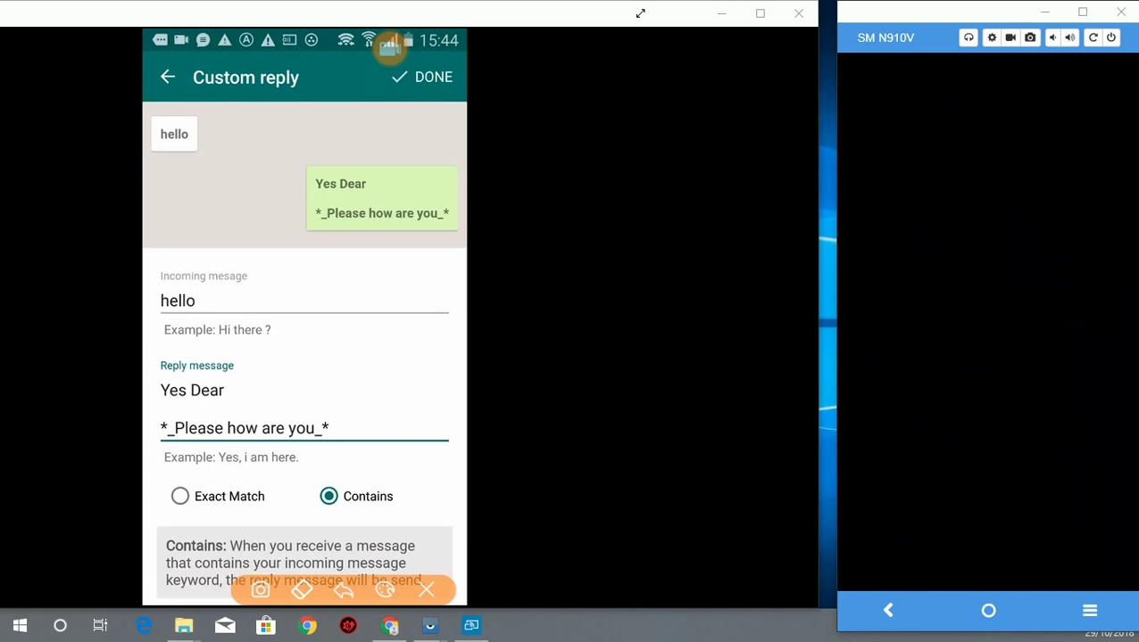
pyautogui.moveTo(190, 464)
pyautogui.mouseDown()
pyautogui.moveTo(160, 506)
pyautogui.moveTo(192, 466)
pyautogui.mouseUp()
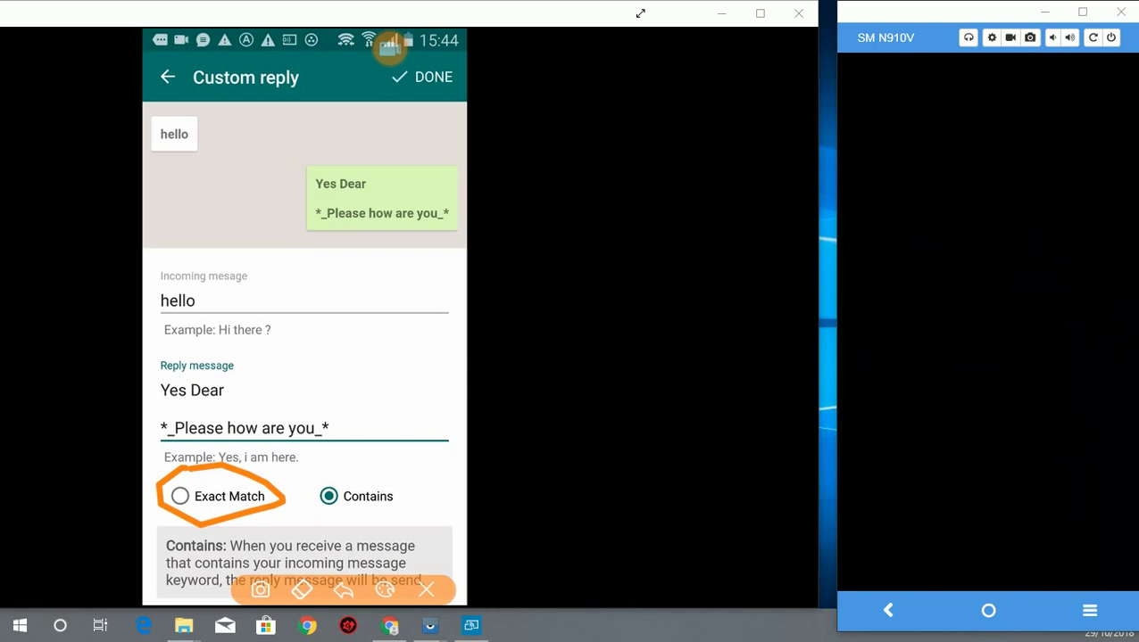
pyautogui.moveTo(188, 264)
pyautogui.mouseDown()
pyautogui.moveTo(236, 285)
pyautogui.moveTo(144, 293)
pyautogui.mouseUp()
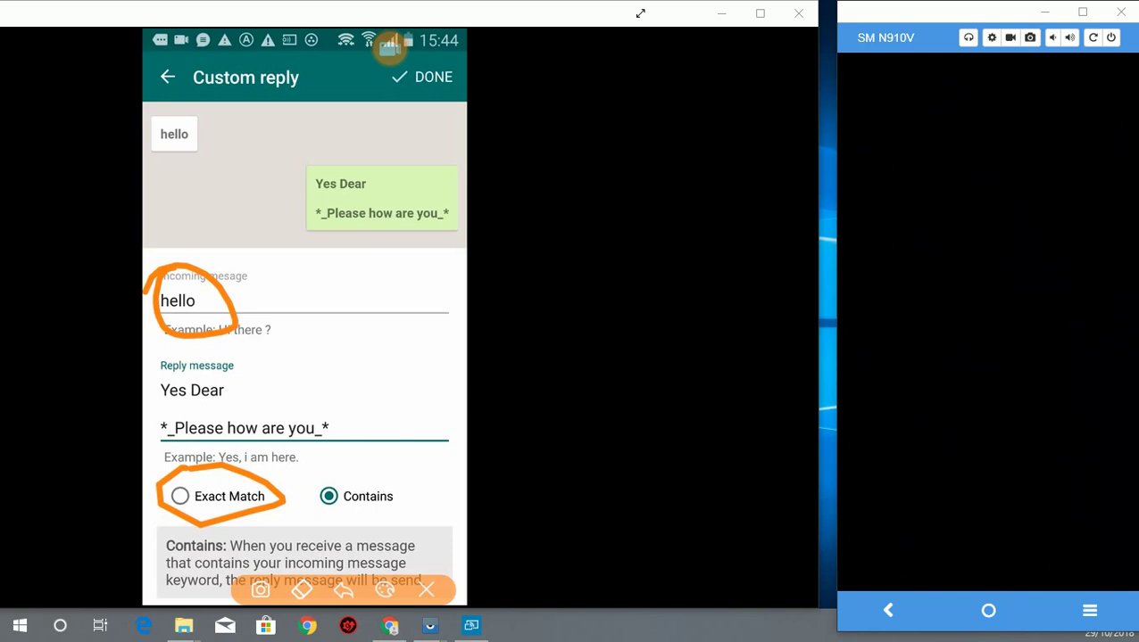
pyautogui.moveTo(257, 362)
pyautogui.mouseDown()
pyautogui.moveTo(240, 367)
pyautogui.moveTo(231, 350)
pyautogui.moveTo(195, 363)
pyautogui.mouseUp()
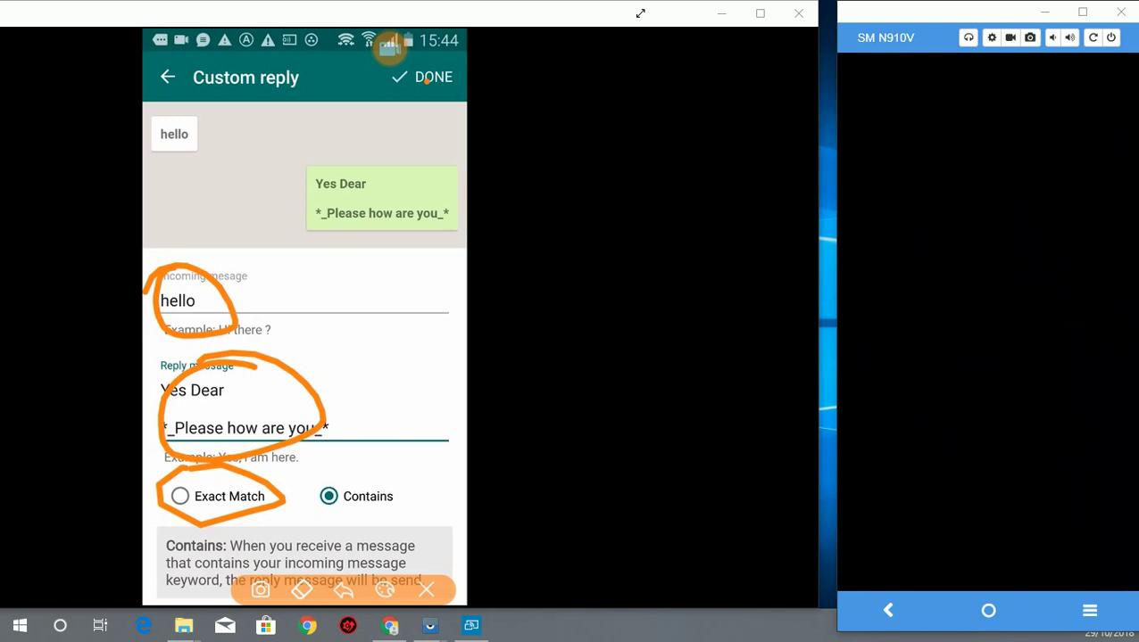
pyautogui.click(426, 590)
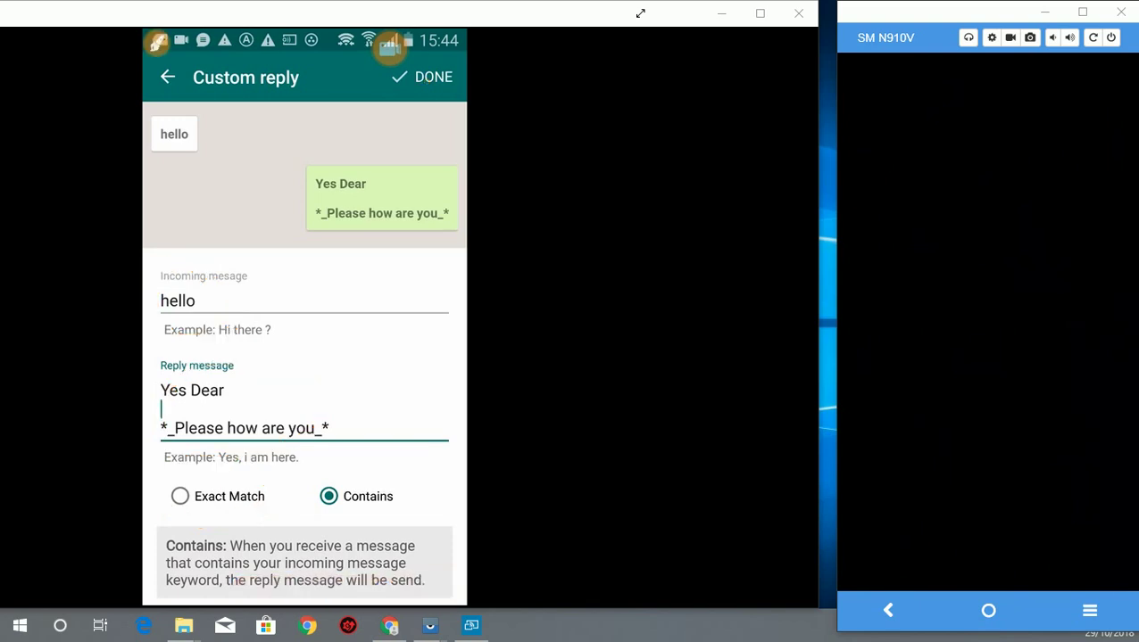
# Step: Save the hello custom reply and go back to the HOME tab
pyautogui.click(426, 77)
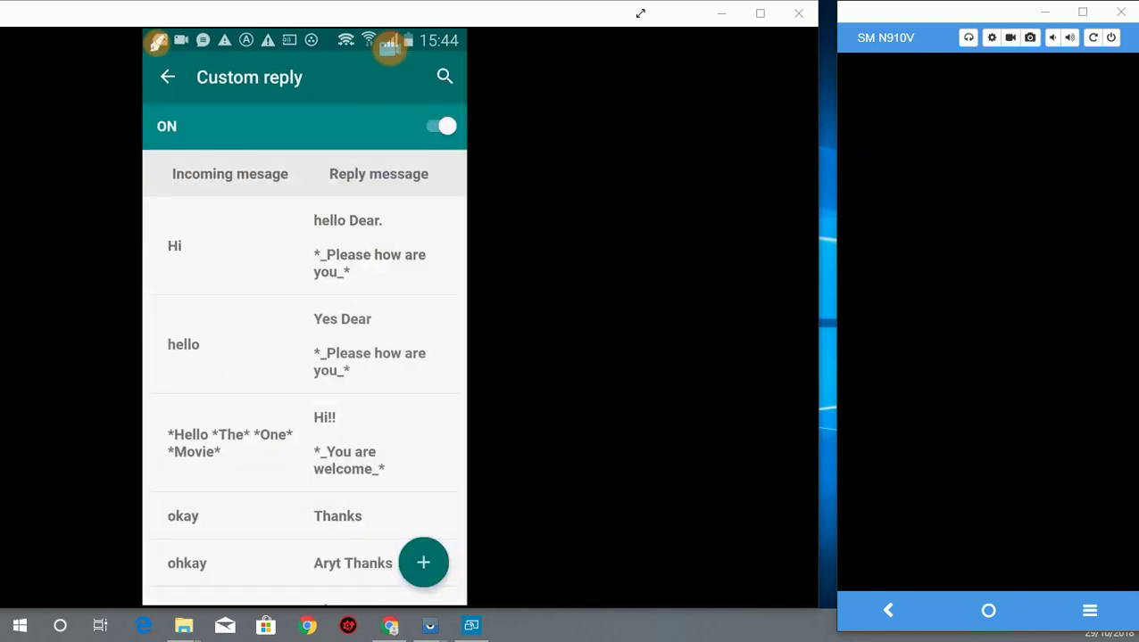
pyautogui.click(167, 77)
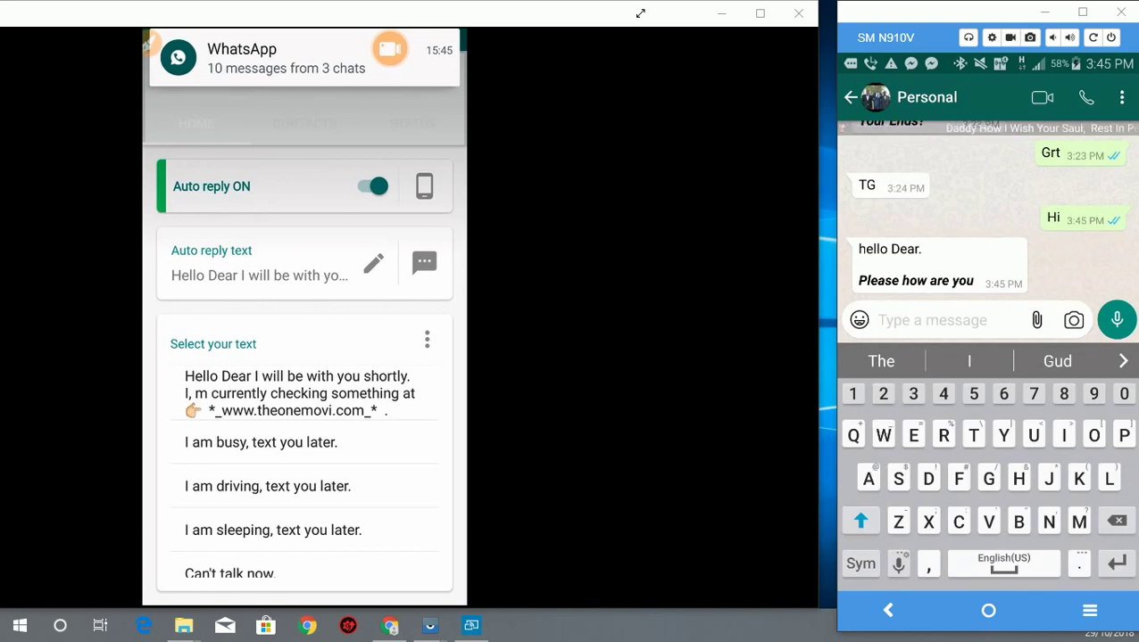
# Step: Send 'Fine' and 'Amen' in the Personal chat and receive the 🙏🙏 reply
pyautogui.write('Fine')
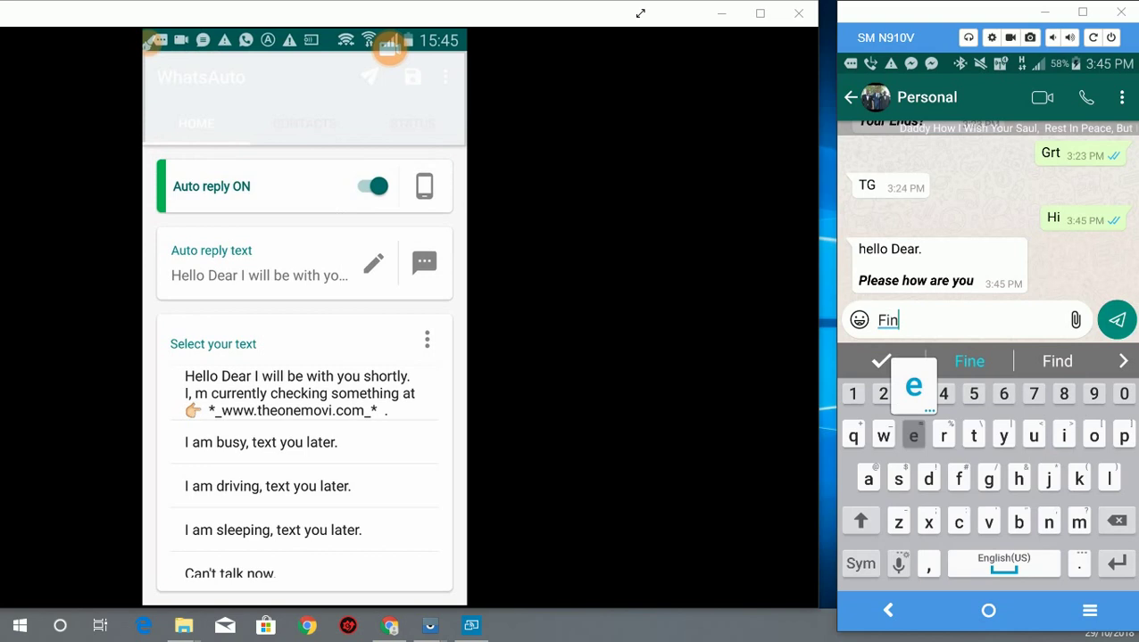
pyautogui.press('Return')
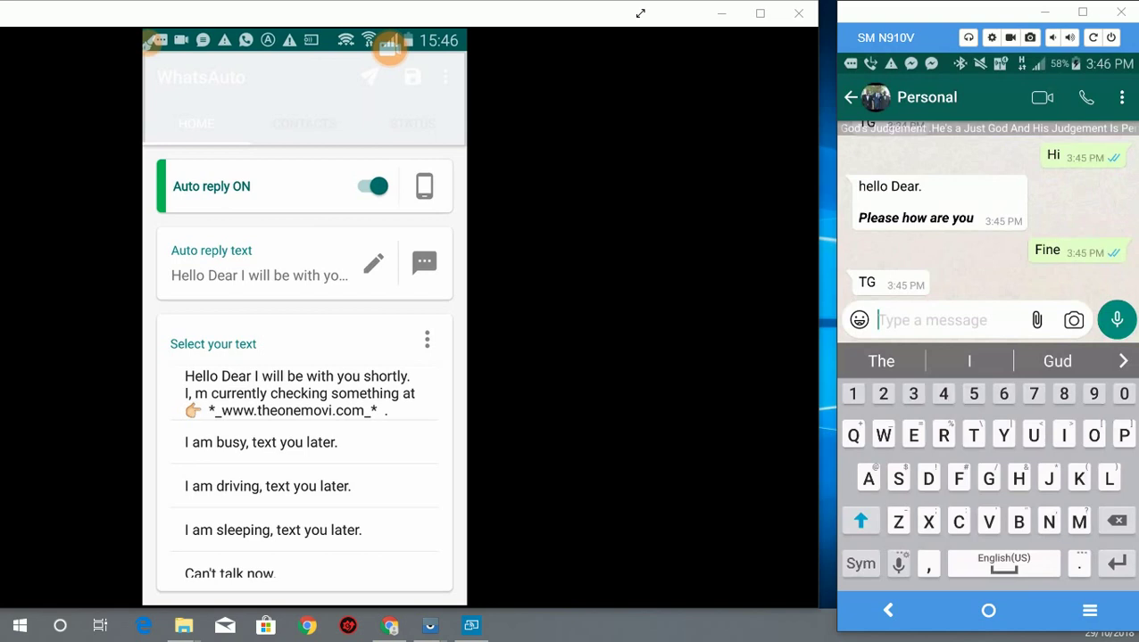
pyautogui.write('An')
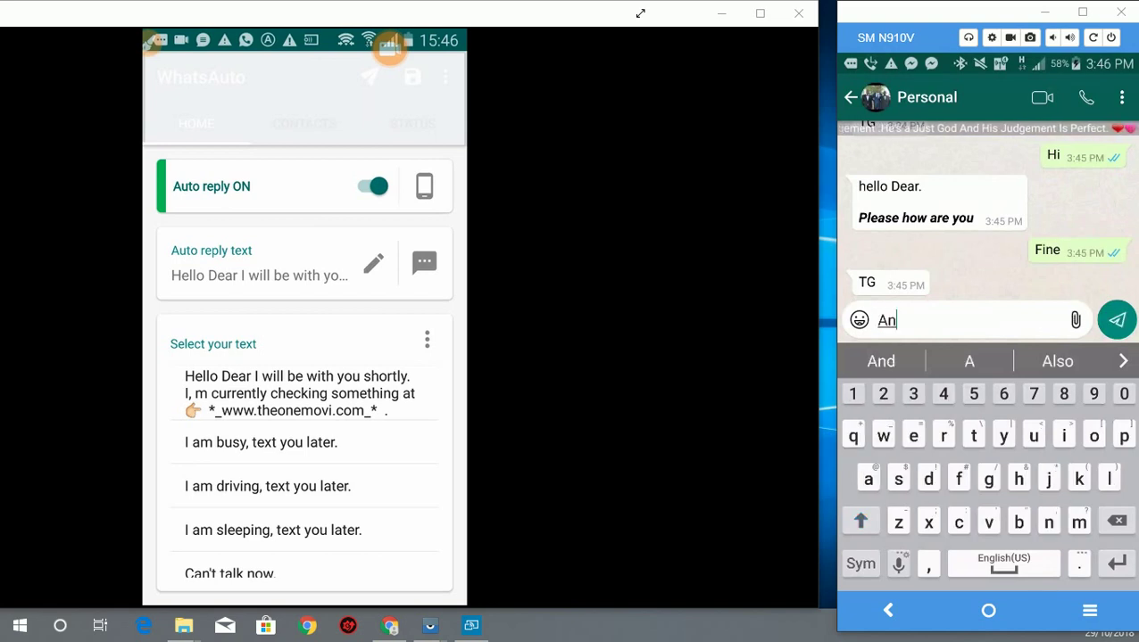
pyautogui.write('e')
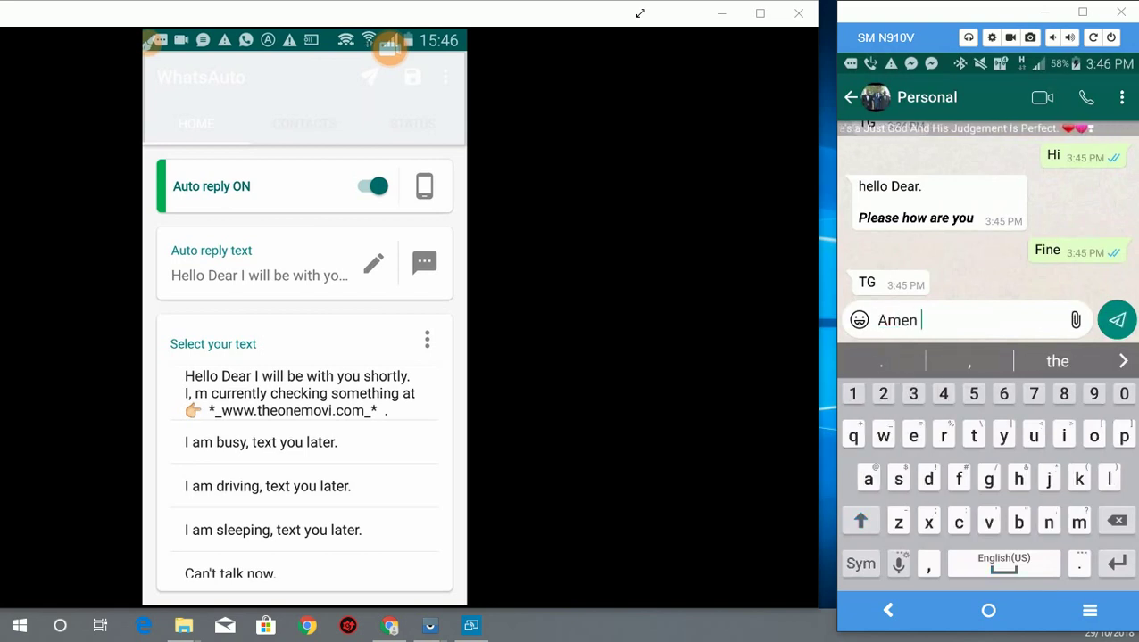
pyautogui.press('Return')
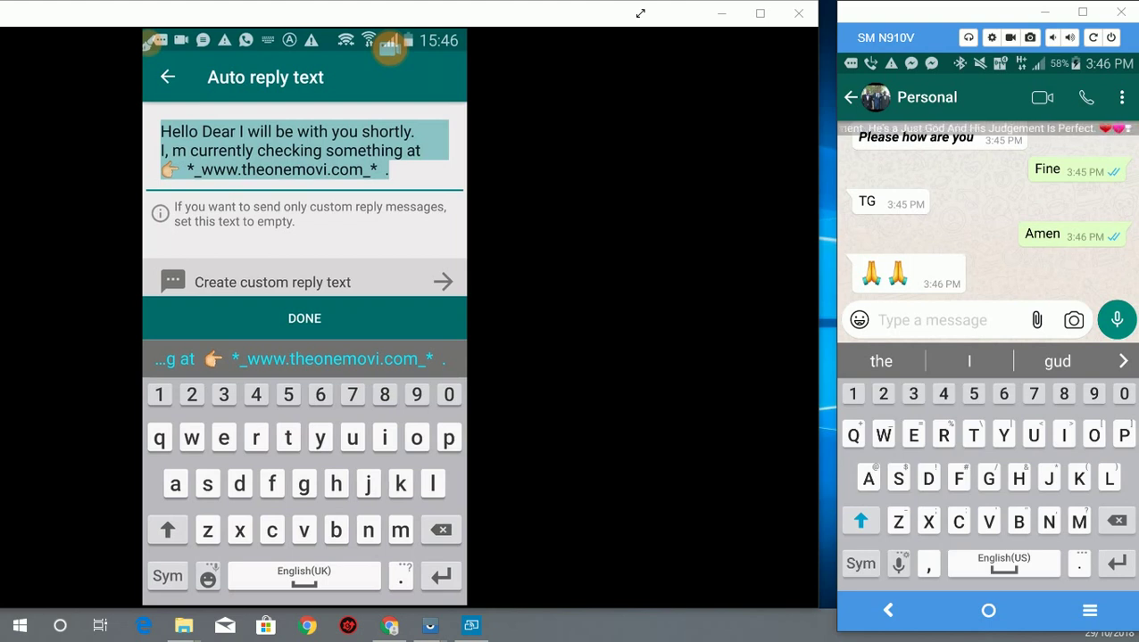
# Step: Send 'Who is this' and 'Whoofh d f d aegh' to trigger the default reply with the link
pyautogui.write('I')
pyautogui.press('BackSpace')
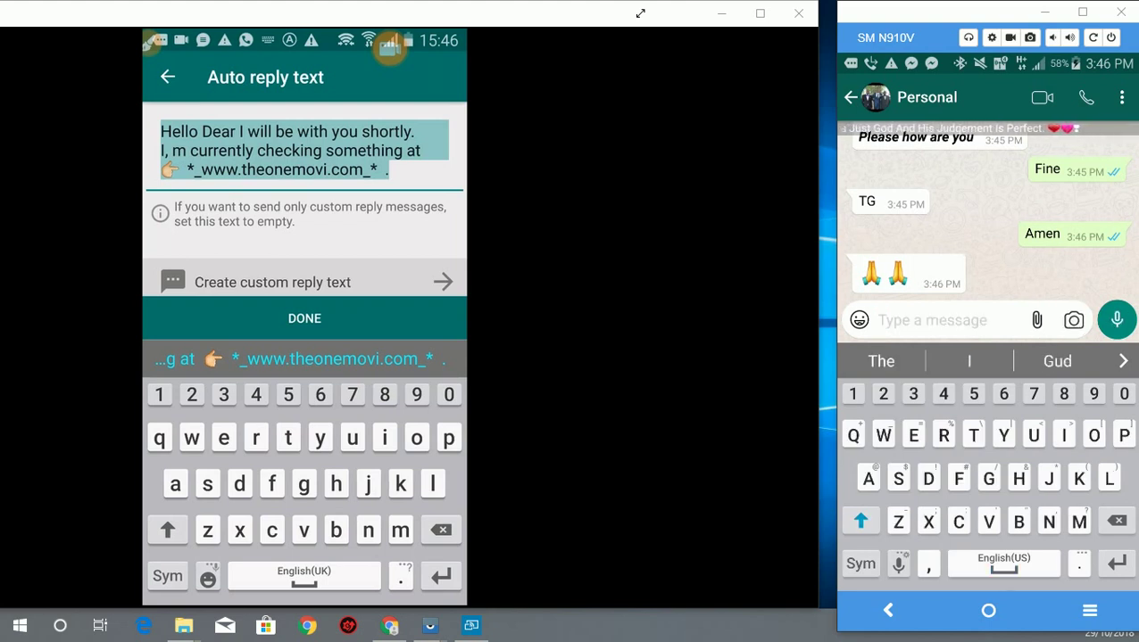
pyautogui.write('Who')
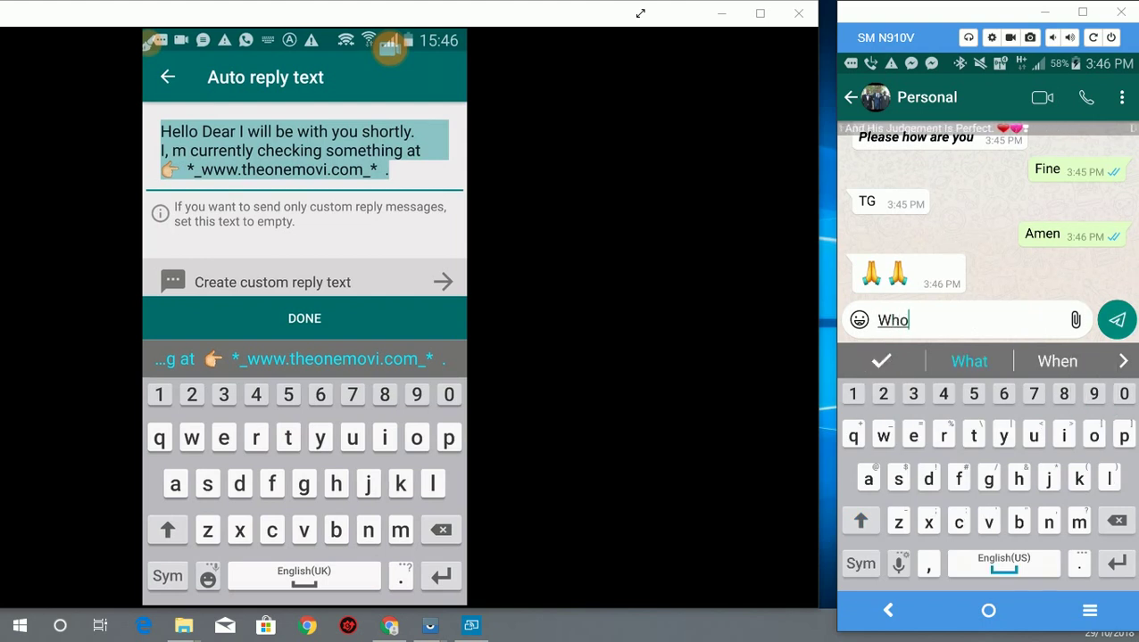
pyautogui.write(' is th')
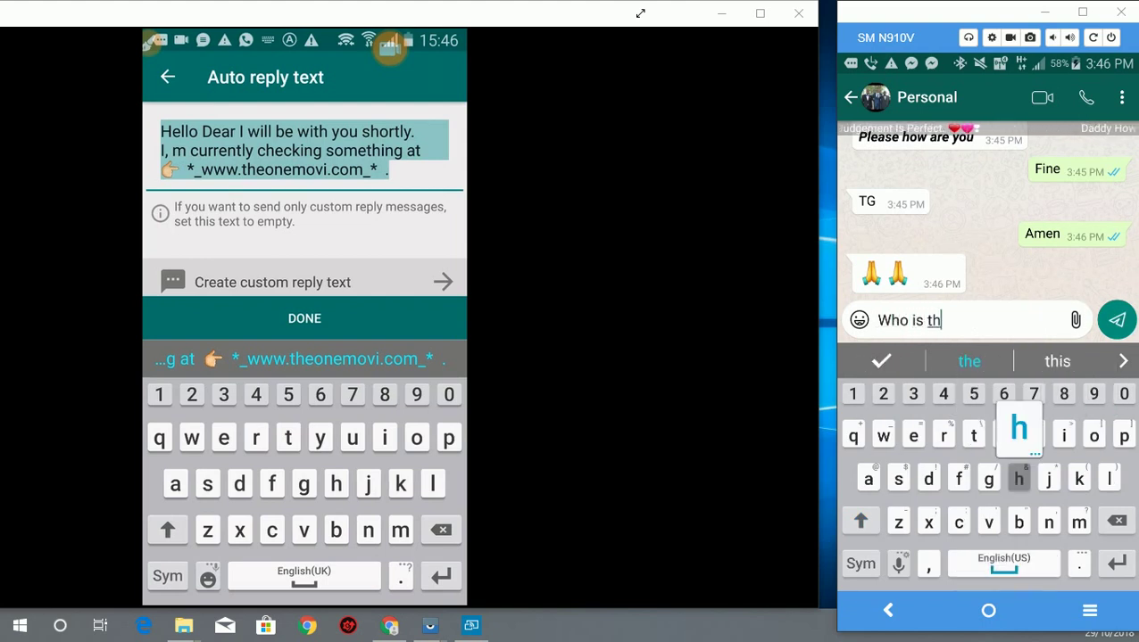
pyautogui.write('is')
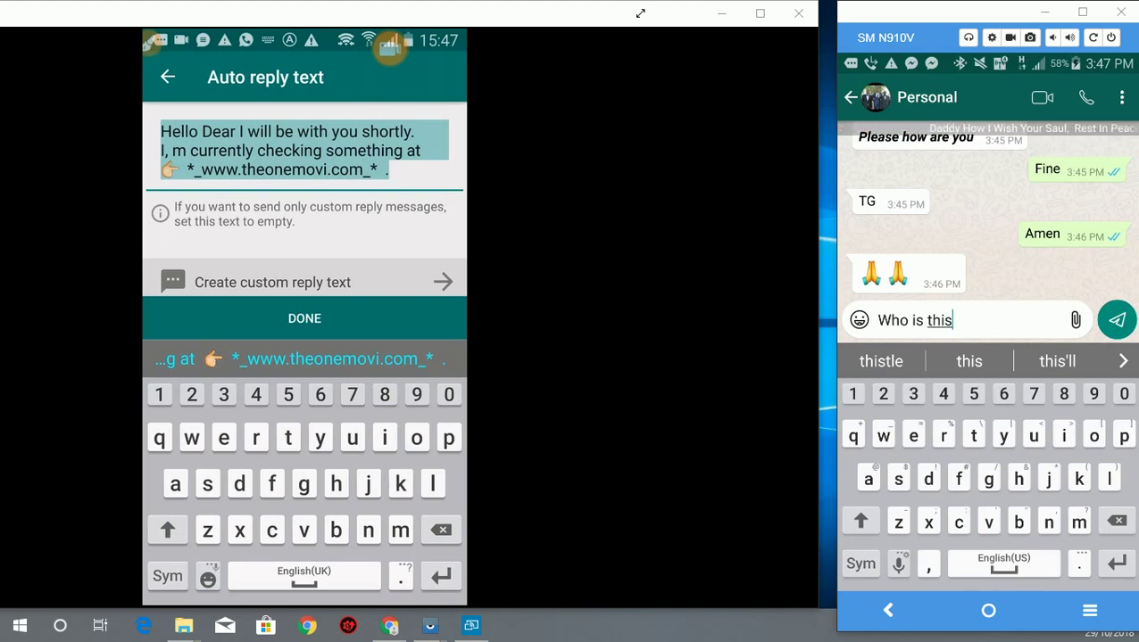
pyautogui.moveTo(366, 132)
pyautogui.mouseDown()
pyautogui.moveTo(375, 205)
pyautogui.moveTo(305, 420)
pyautogui.moveTo(214, 473)
pyautogui.moveTo(228, 441)
pyautogui.mouseUp()
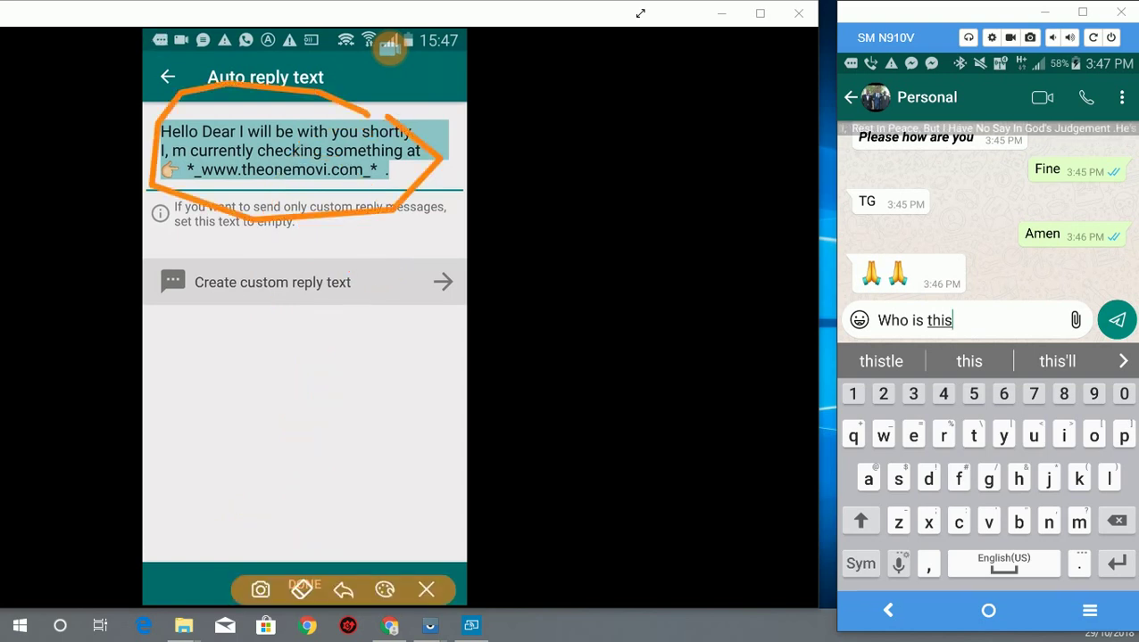
pyautogui.press('Return')
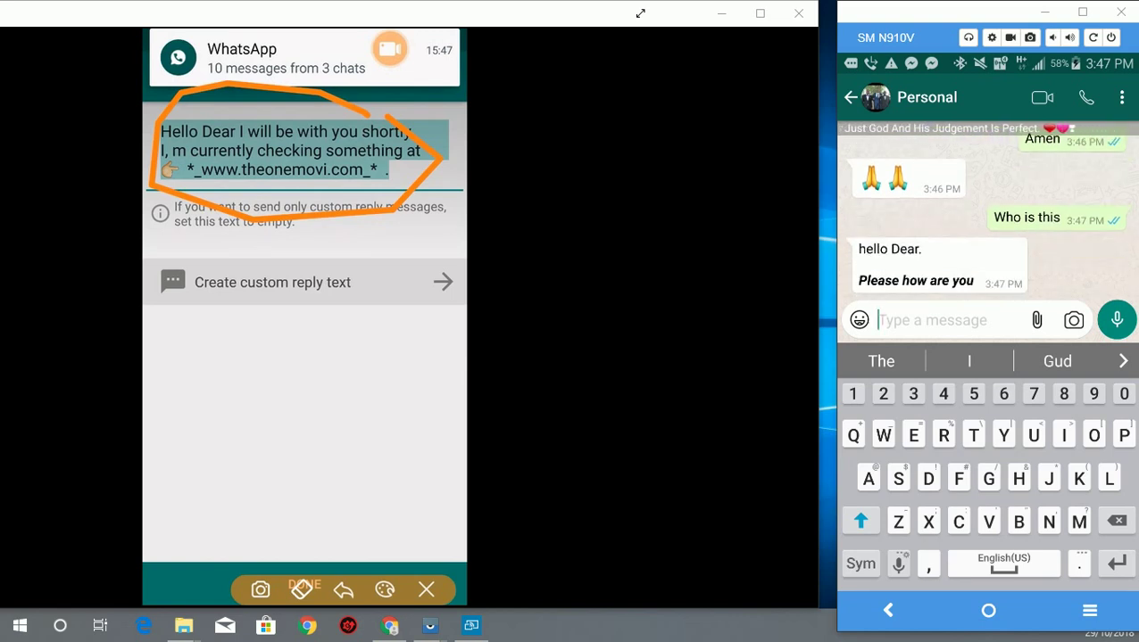
pyautogui.write('Who')
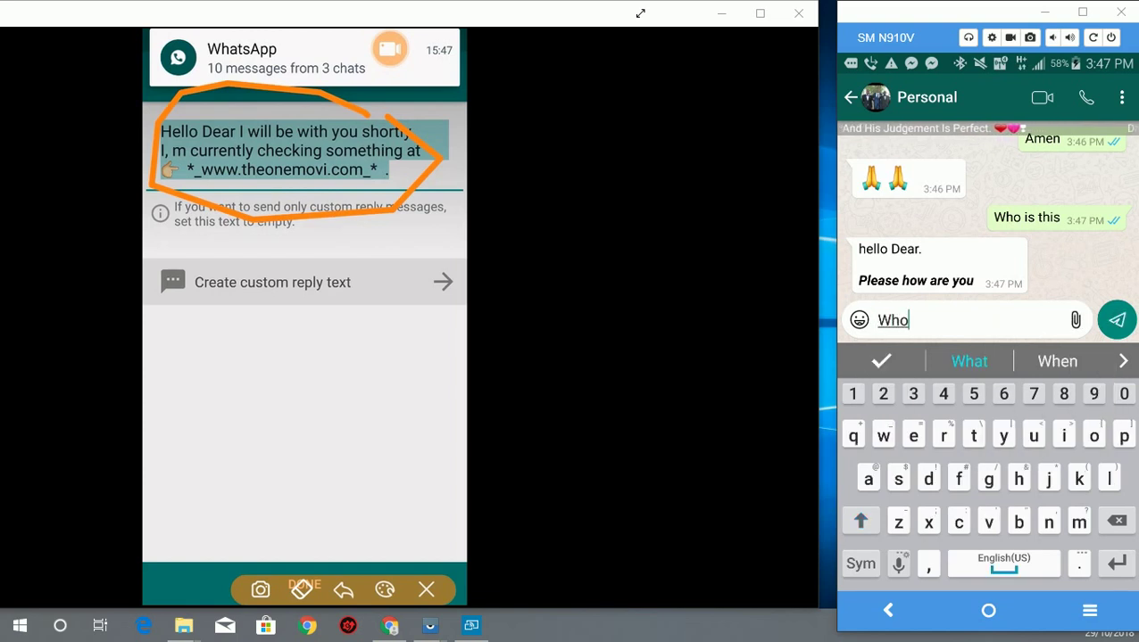
pyautogui.write('ofh d f d aegh')
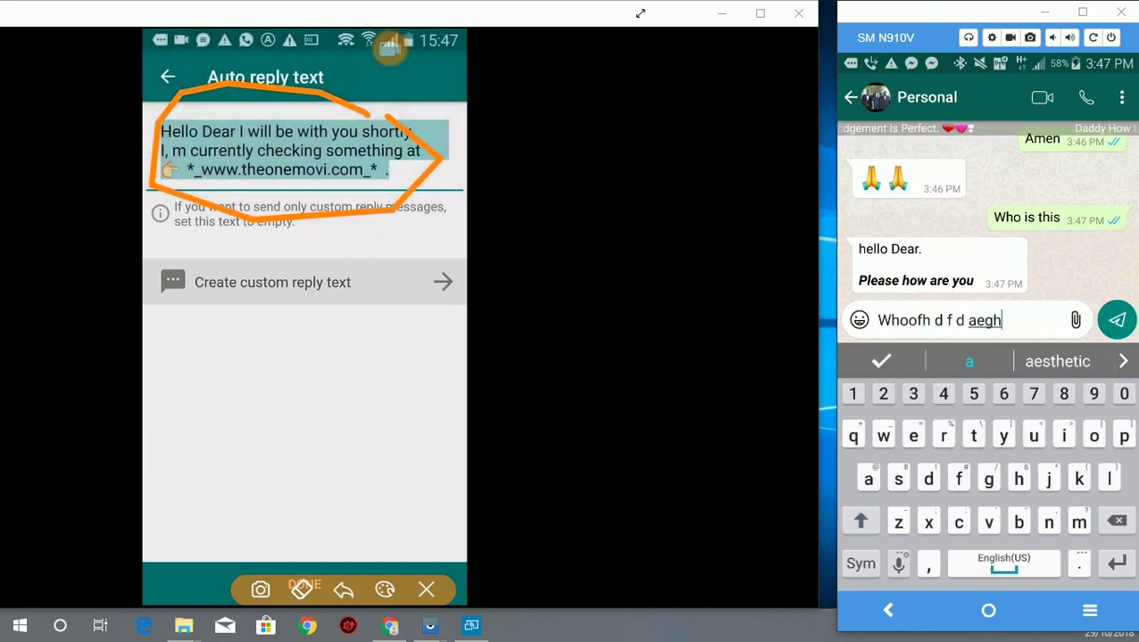
pyautogui.press('Return')
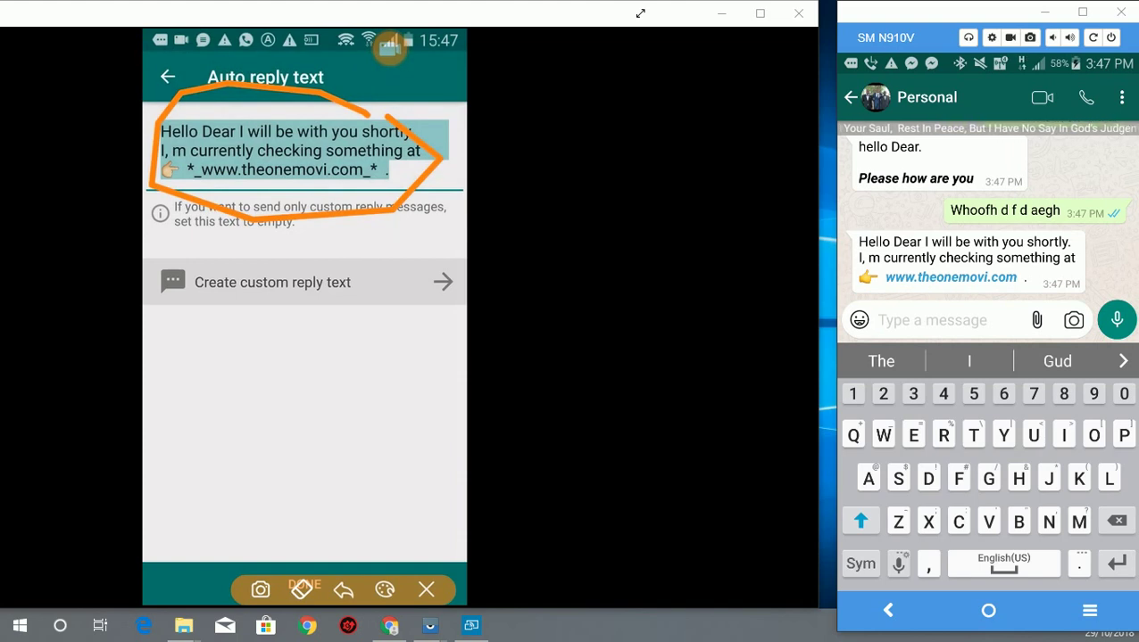
pyautogui.click(950, 276)
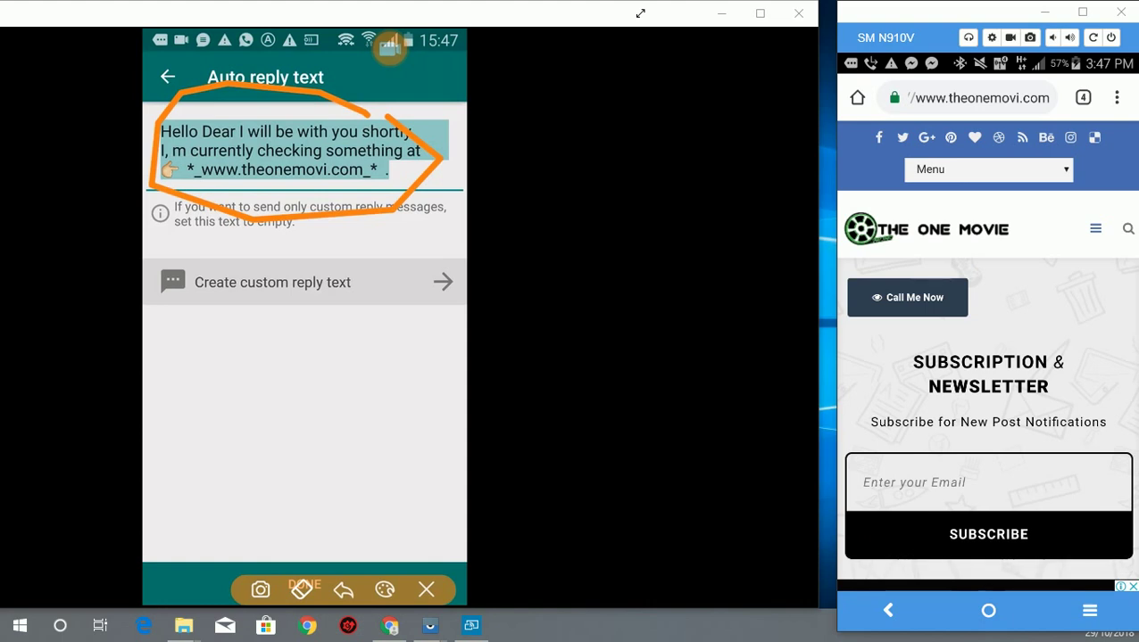
pyautogui.click(906, 297)
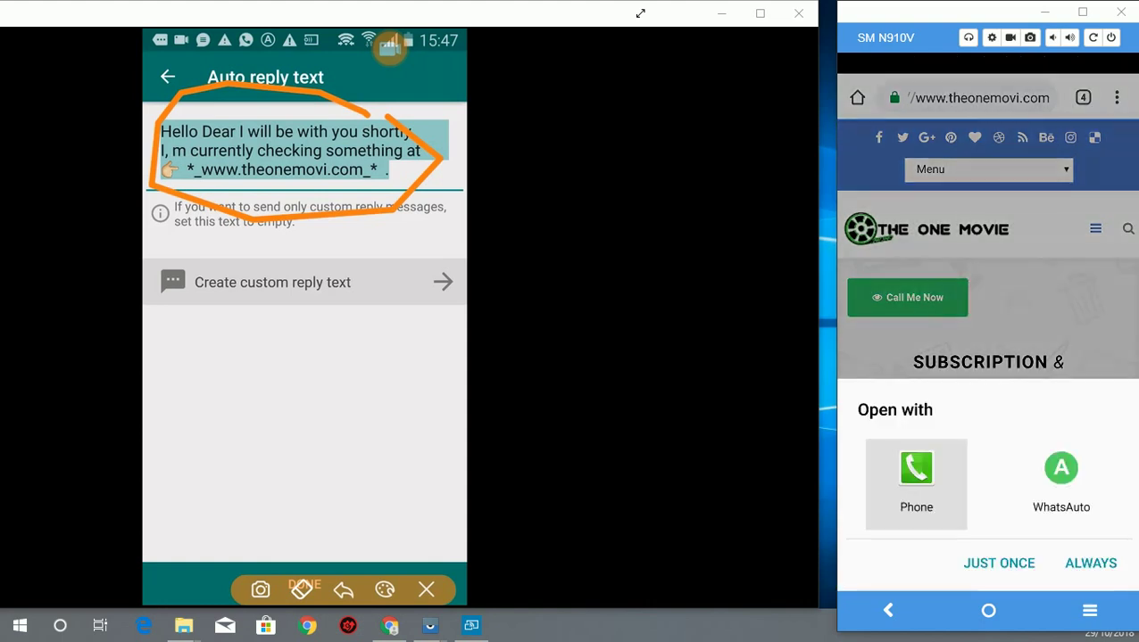
pyautogui.click(998, 563)
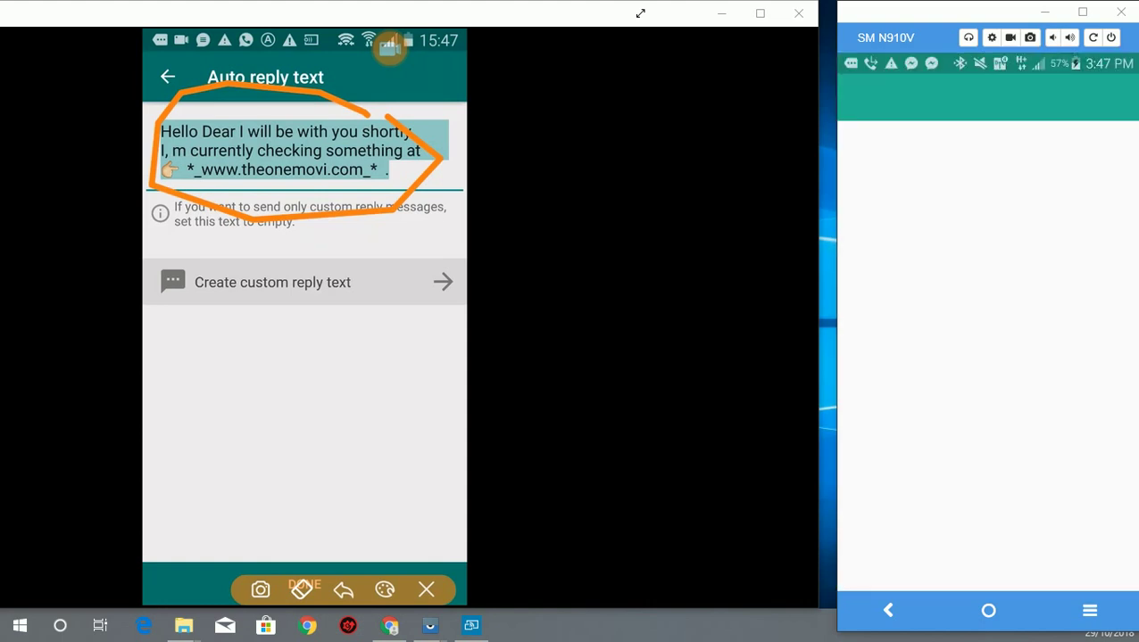